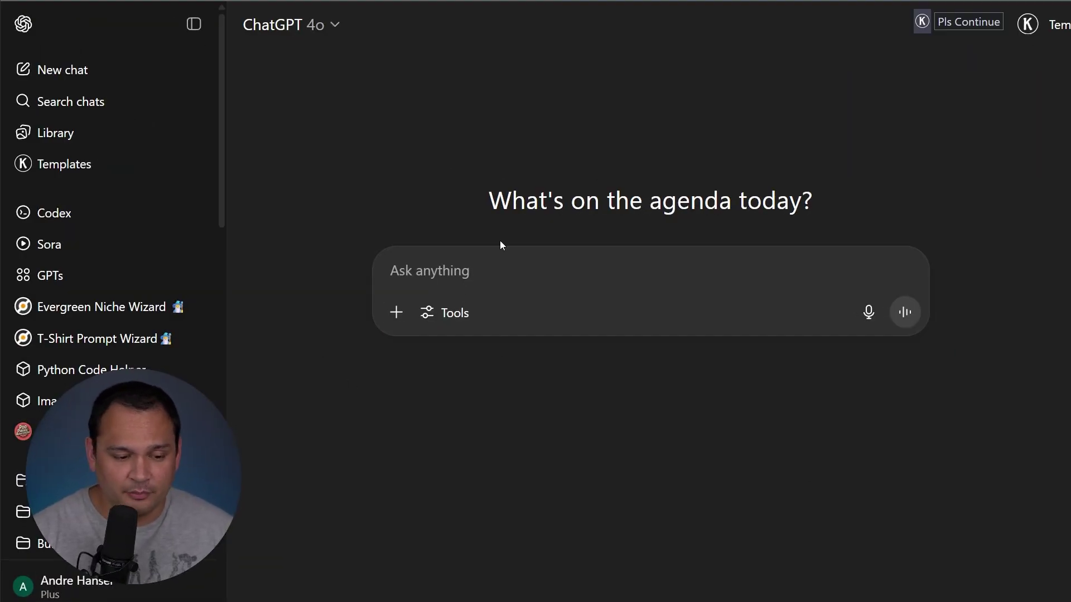
Turn on Agent mode from the Tools menu in the new ChatGPT chat
click(455, 316)
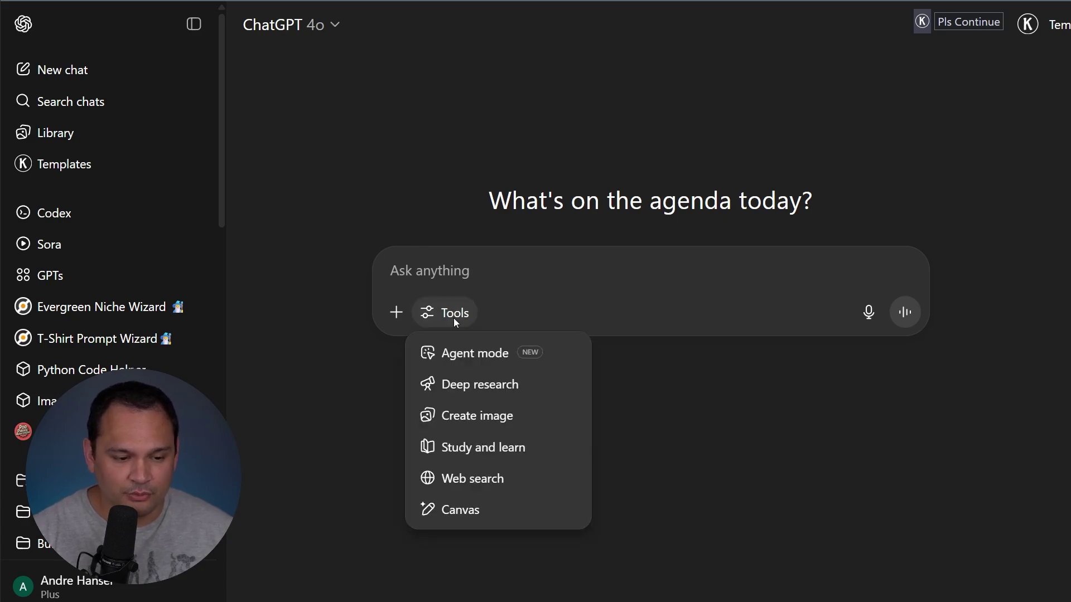
click(483, 358)
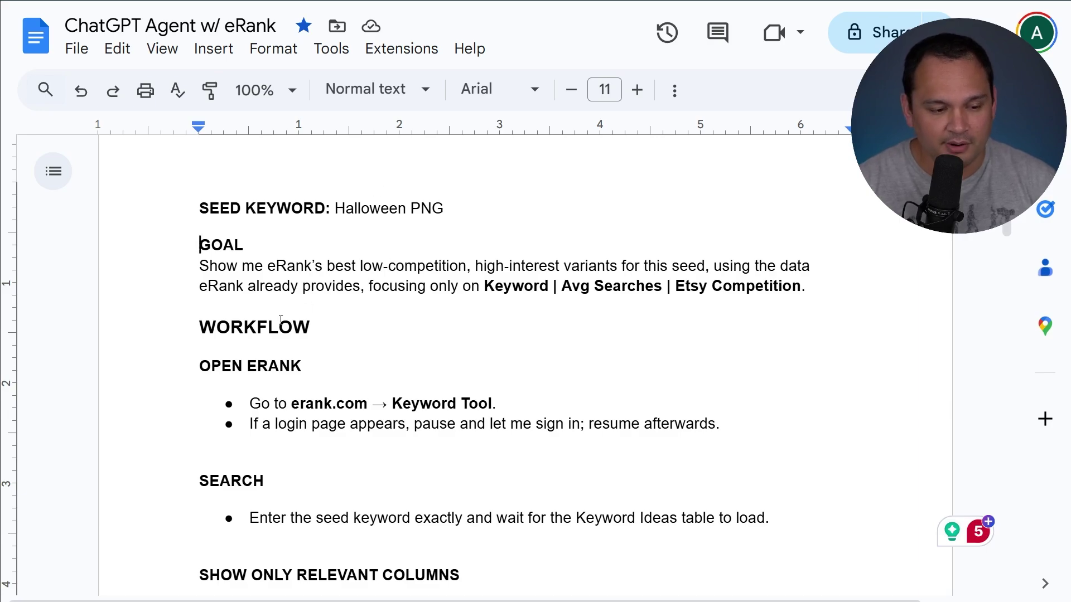
Read the eRank prompt from the Halloween PNG seed down to the 30-row Output rules and Progress Updates
scroll(290, 304, down, 3)
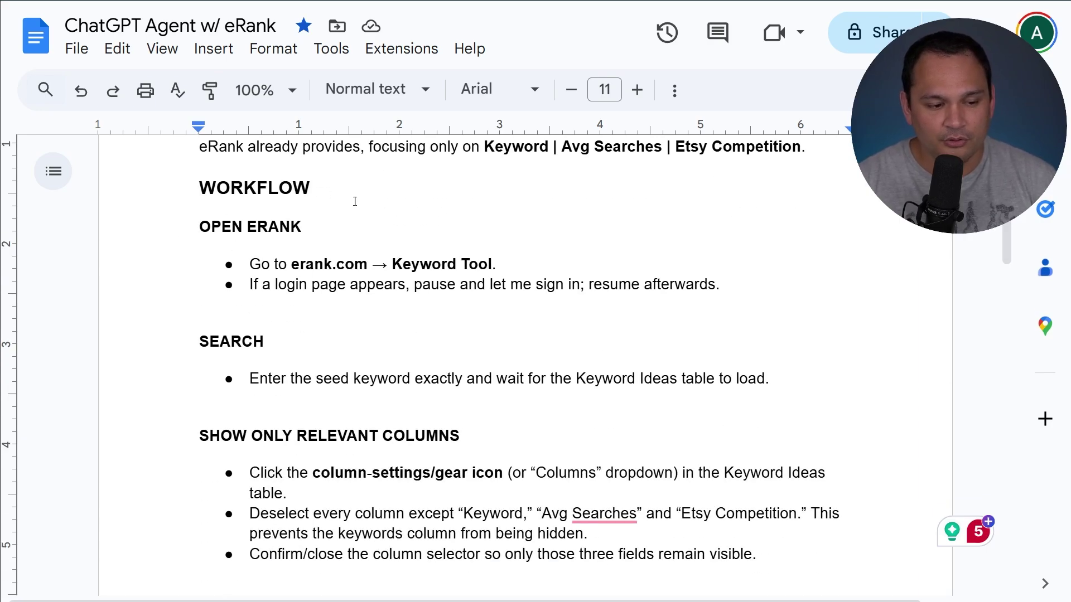
scroll(367, 208, down, 1)
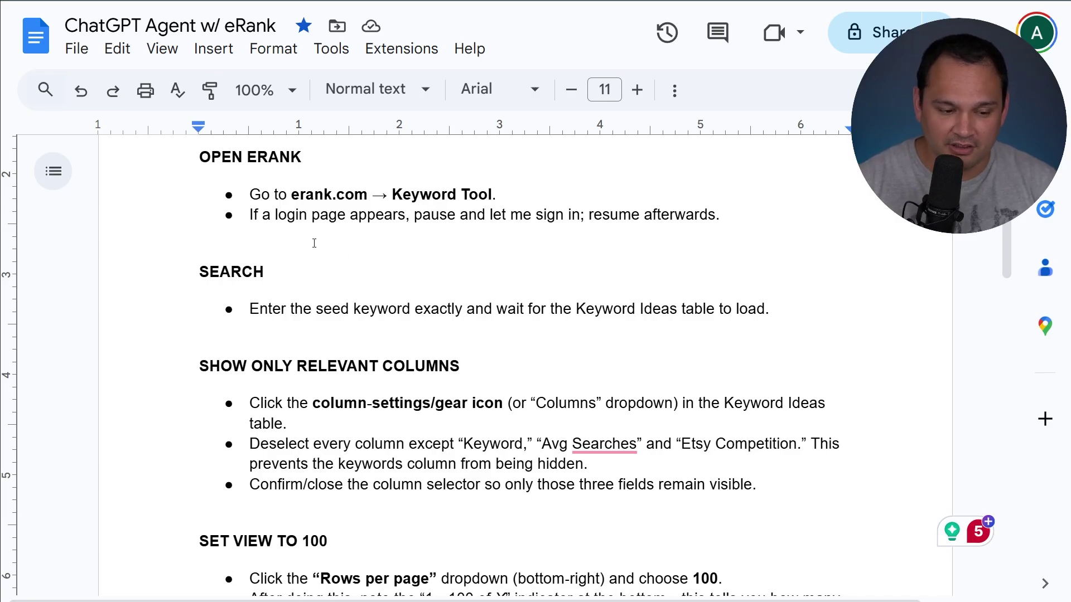
scroll(319, 296, down, 3)
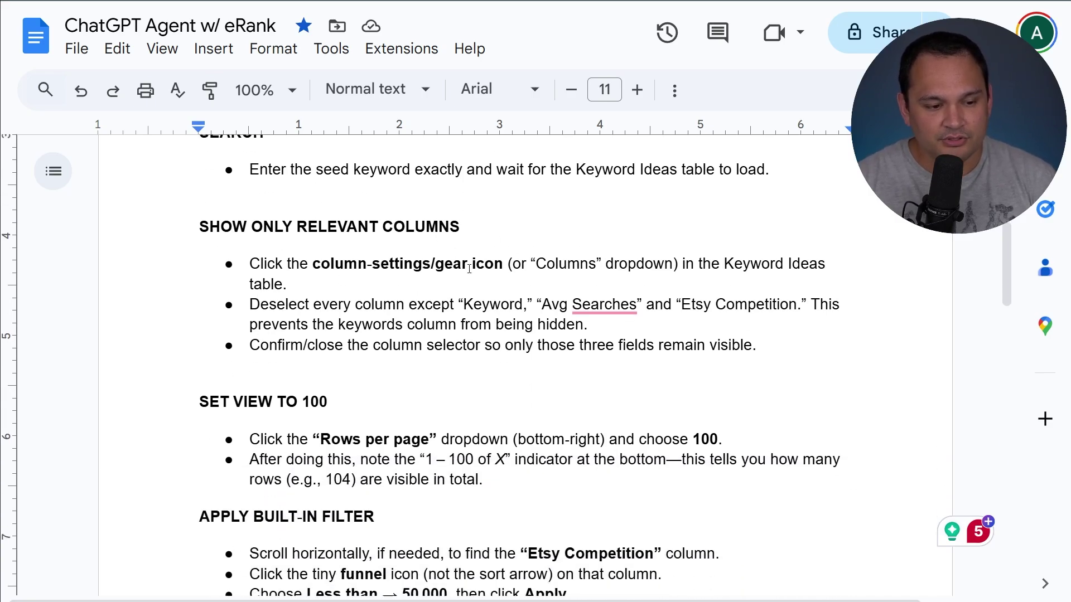
scroll(409, 269, down, 1)
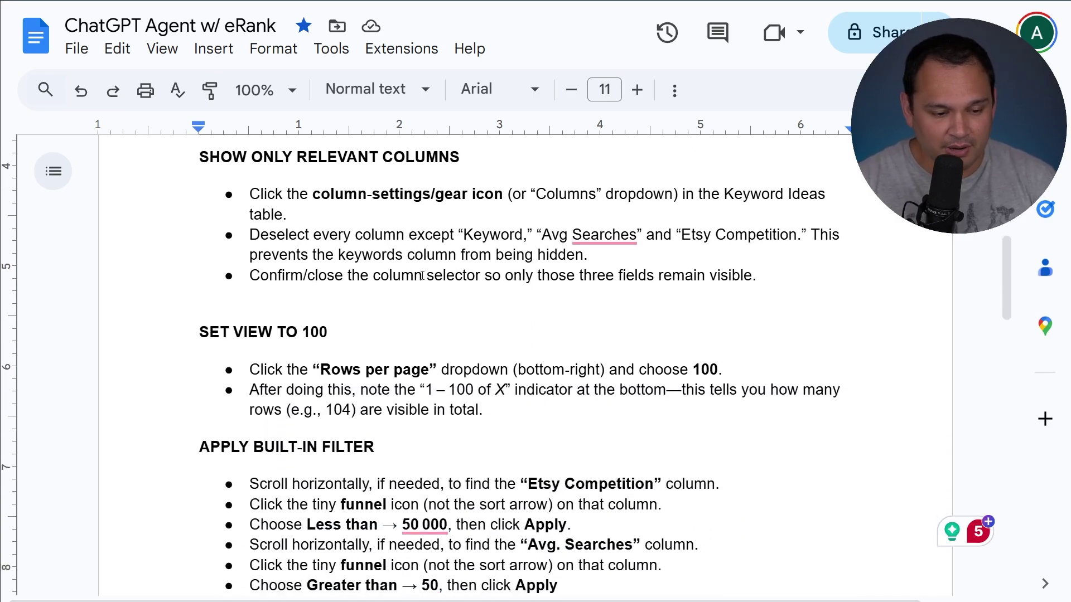
scroll(411, 280, down, 5)
scroll(393, 270, down, 8)
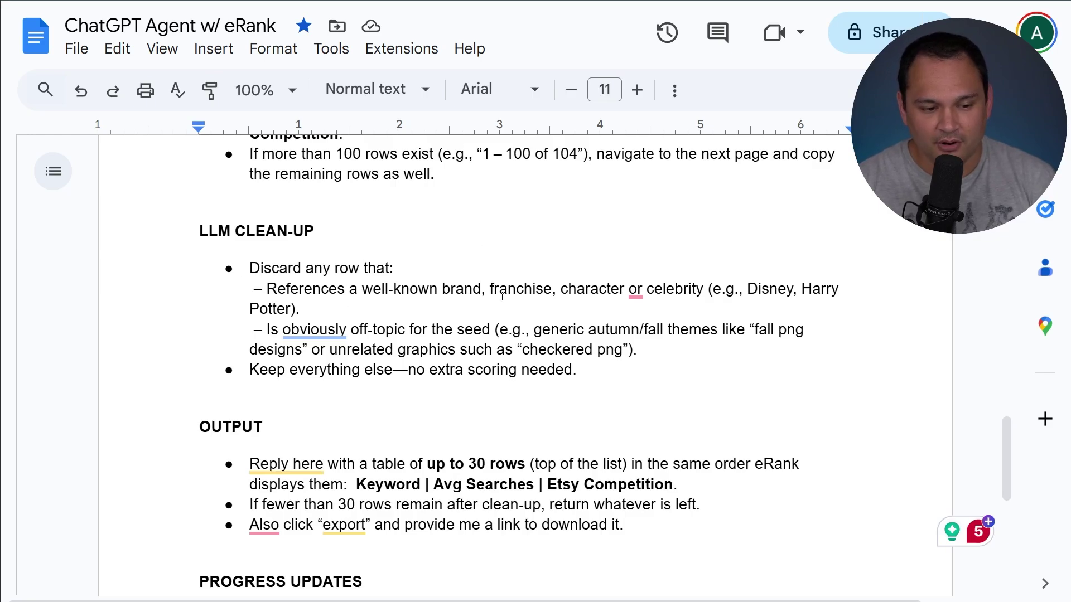
scroll(382, 271, down, 3)
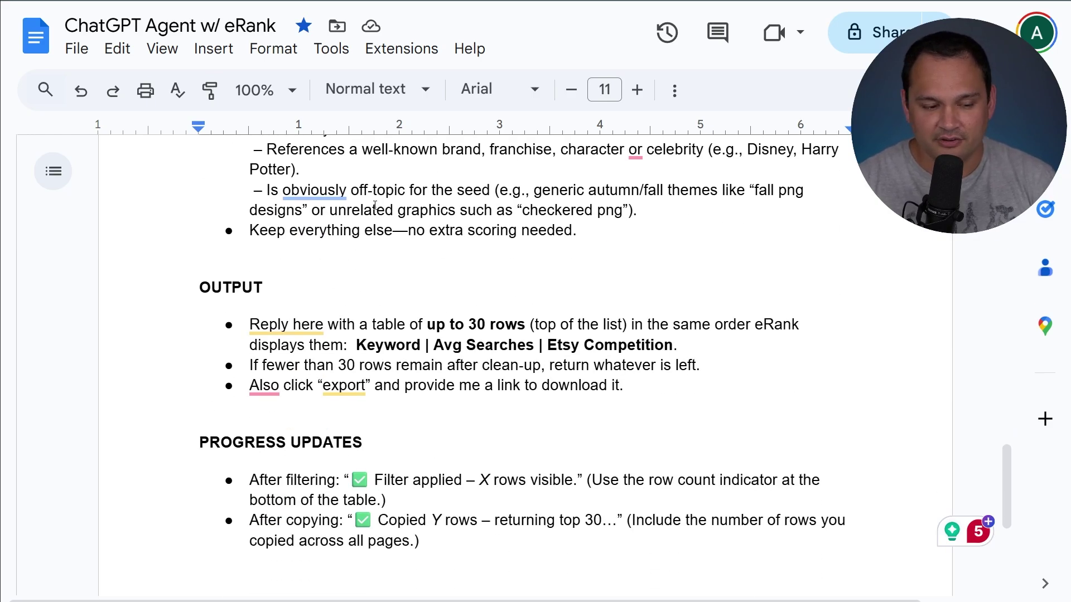
scroll(374, 206, down, 3)
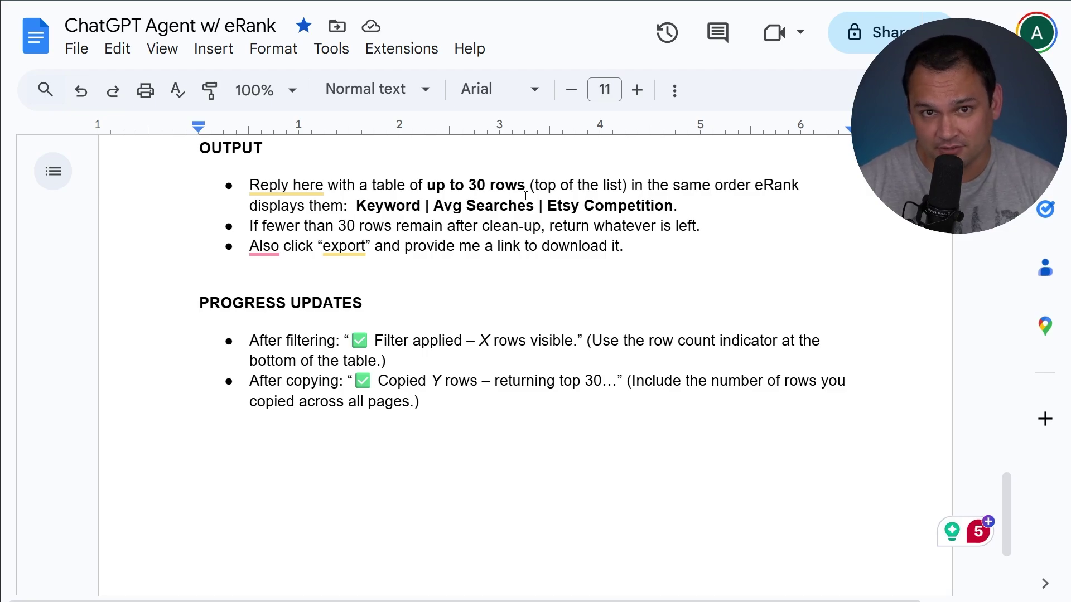
Copy the whole eRank prompt into ChatGPT and send it as an Agent mode task for Halloween PNG
key(ctrl+a)
click(399, 277)
key(ctrl+a)
key(ctrl+c)
key(alt+Tab)
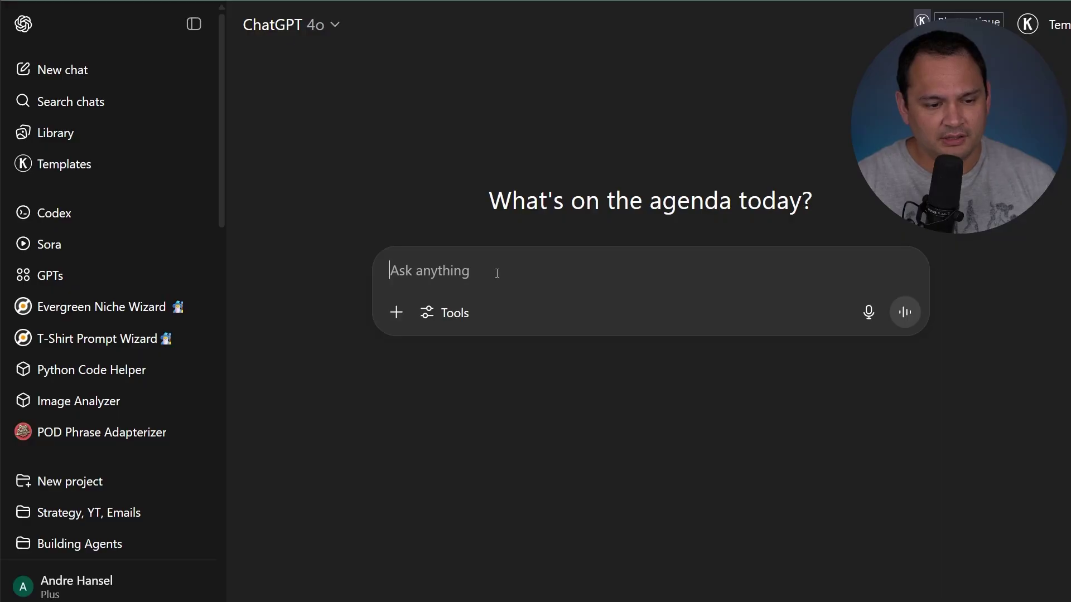
key(ctrl+v)
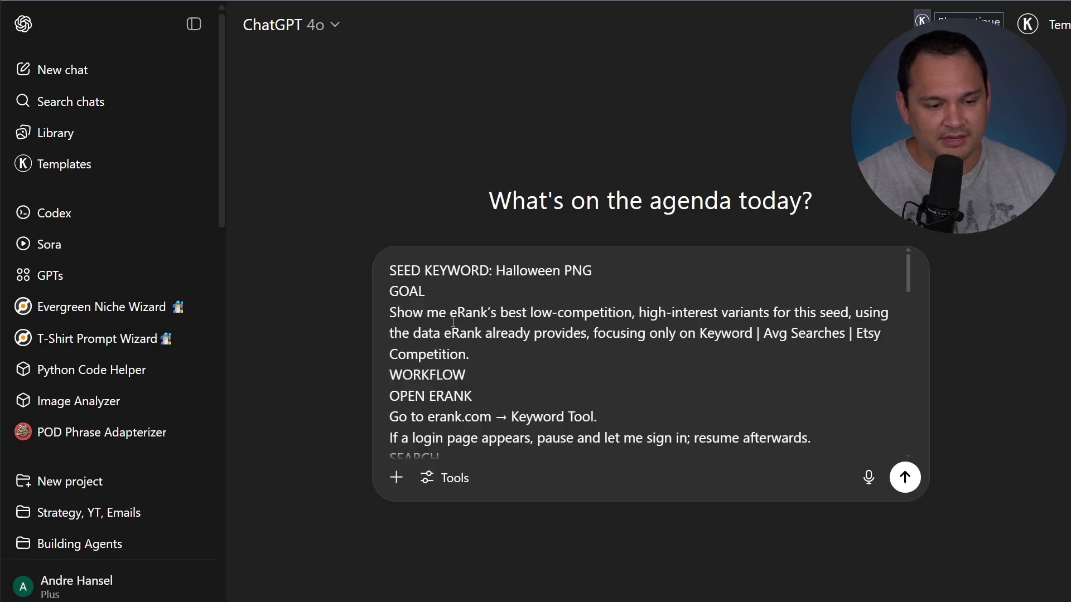
click(458, 483)
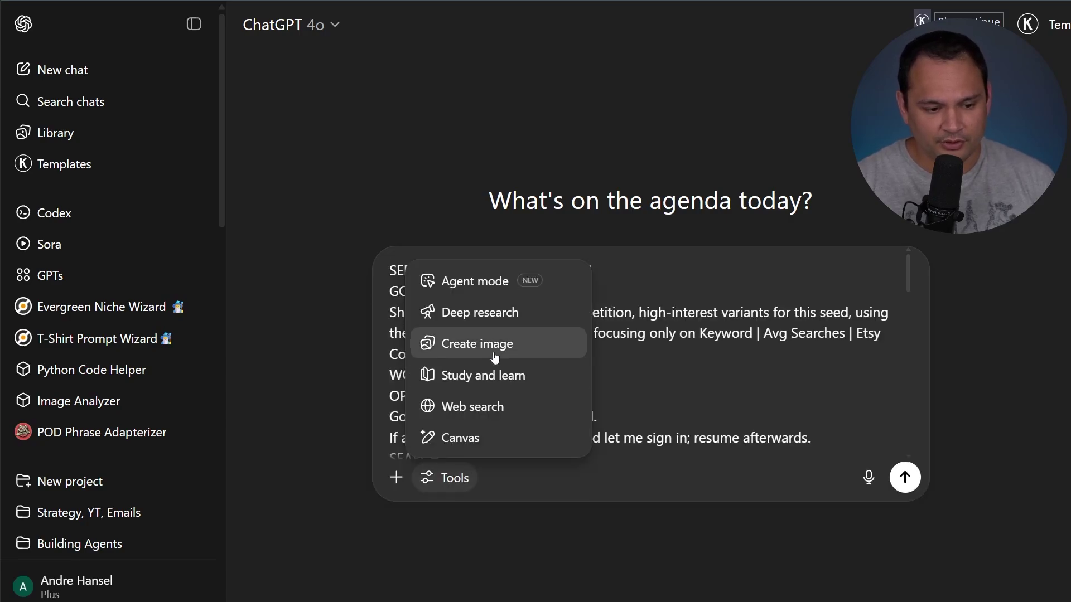
click(475, 287)
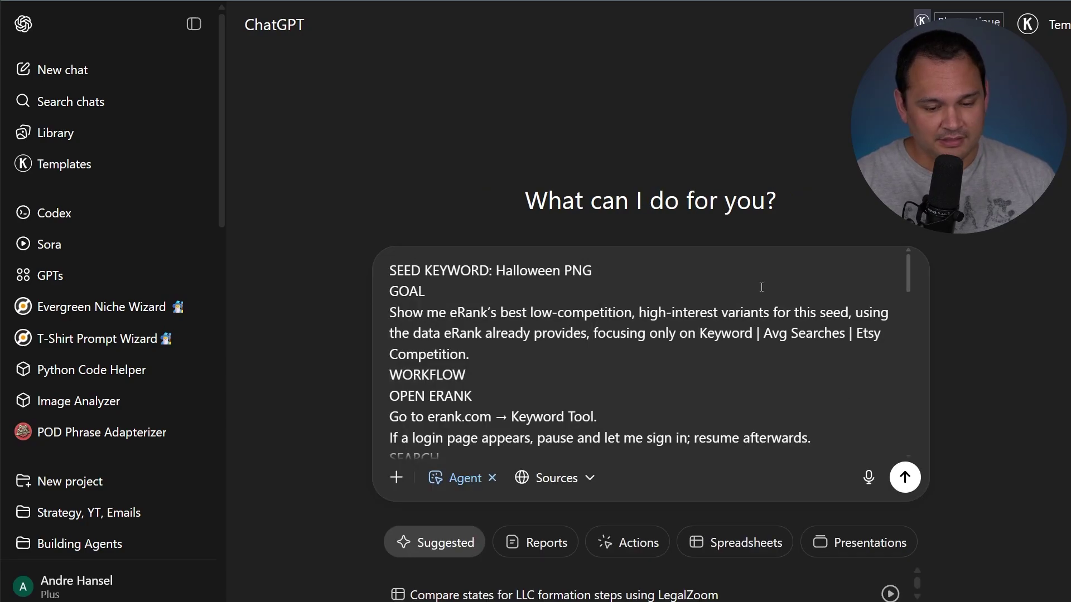
click(906, 478)
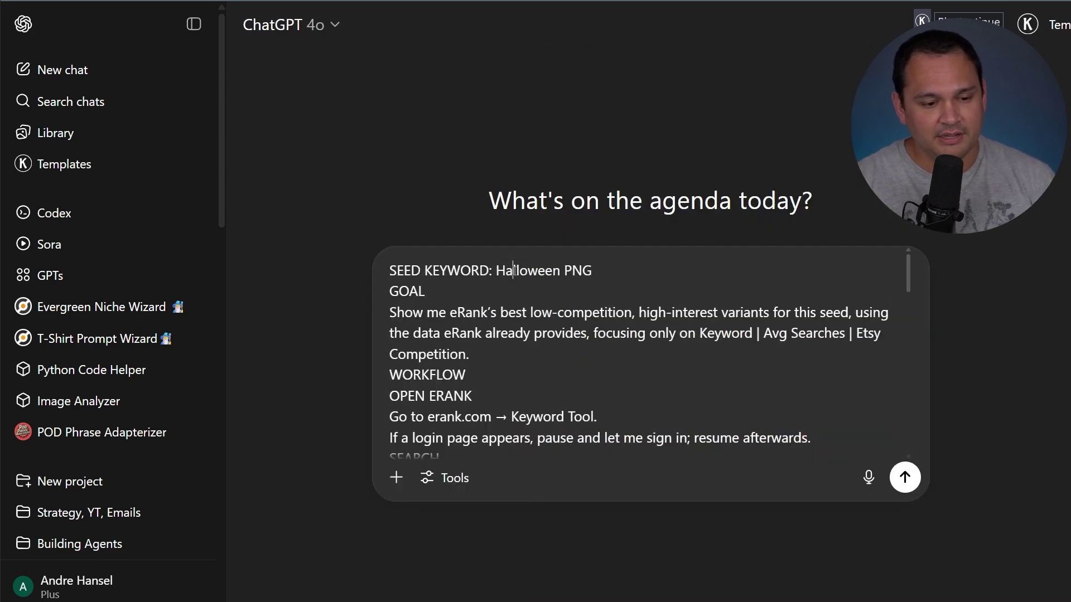
Change the seed keyword from Halloween to Teacher and send it as another Agent mode task
double_click(513, 270)
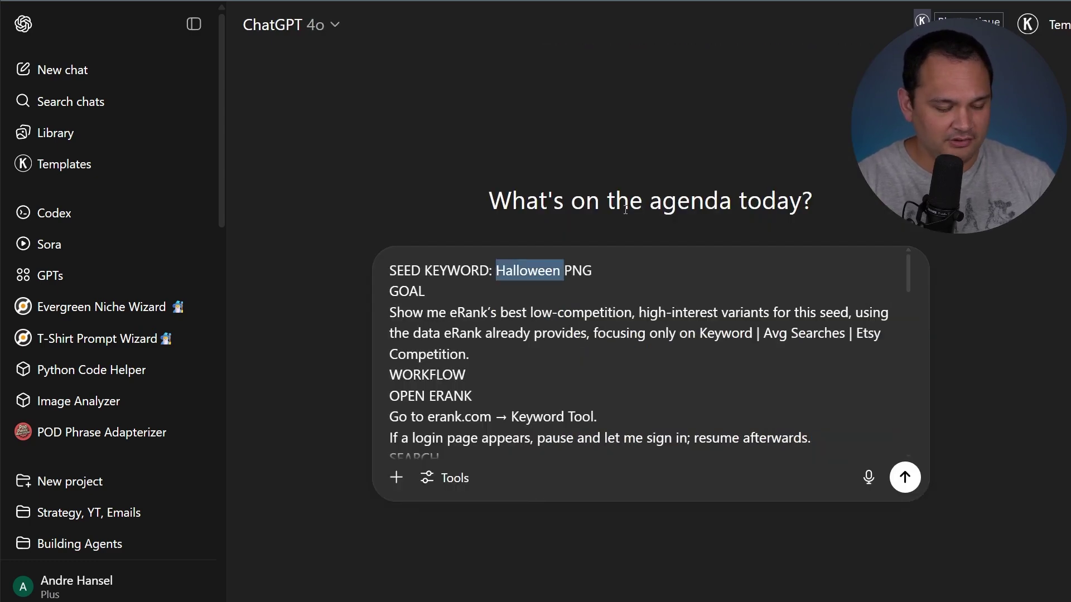
text(T)
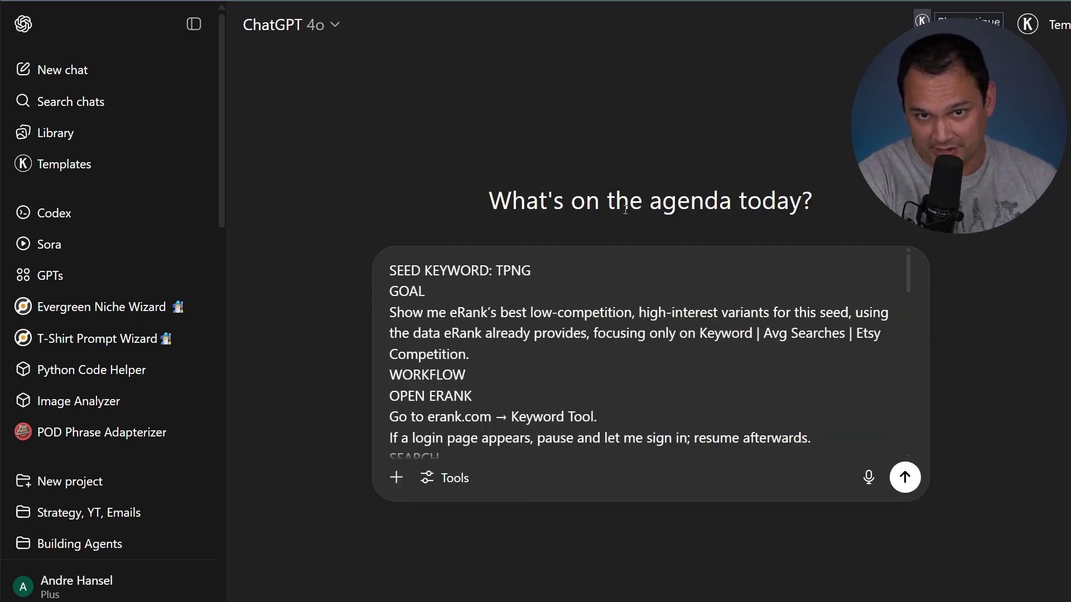
text(eacher)
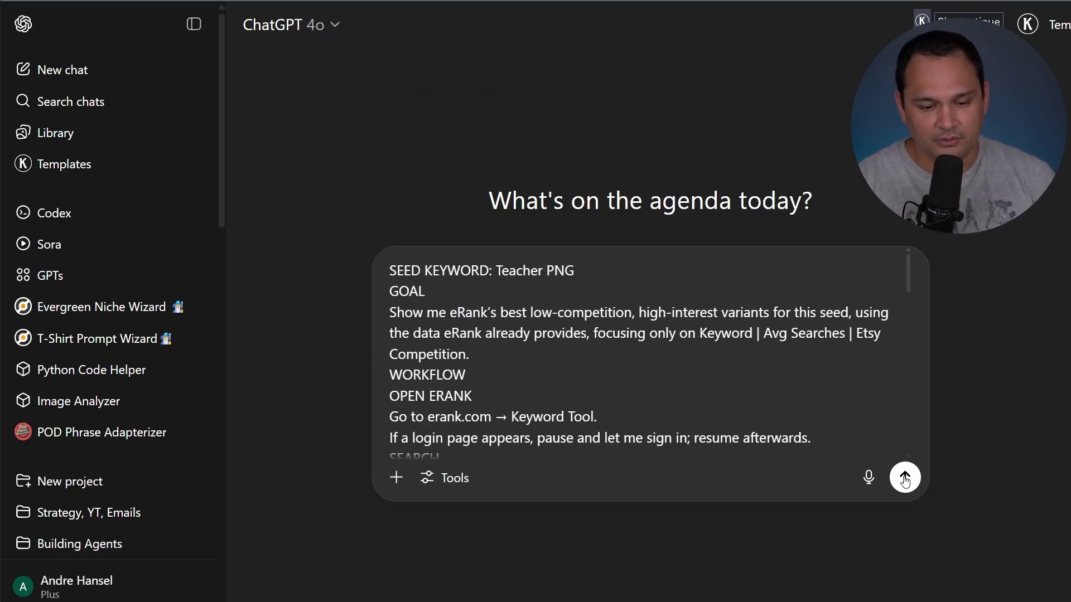
click(452, 478)
click(463, 505)
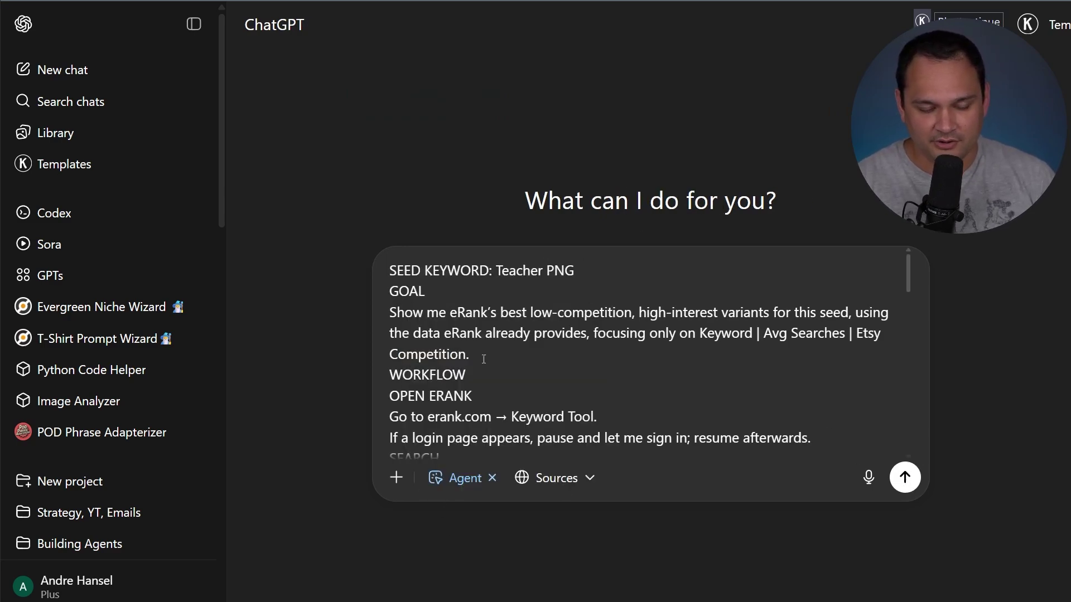
click(905, 478)
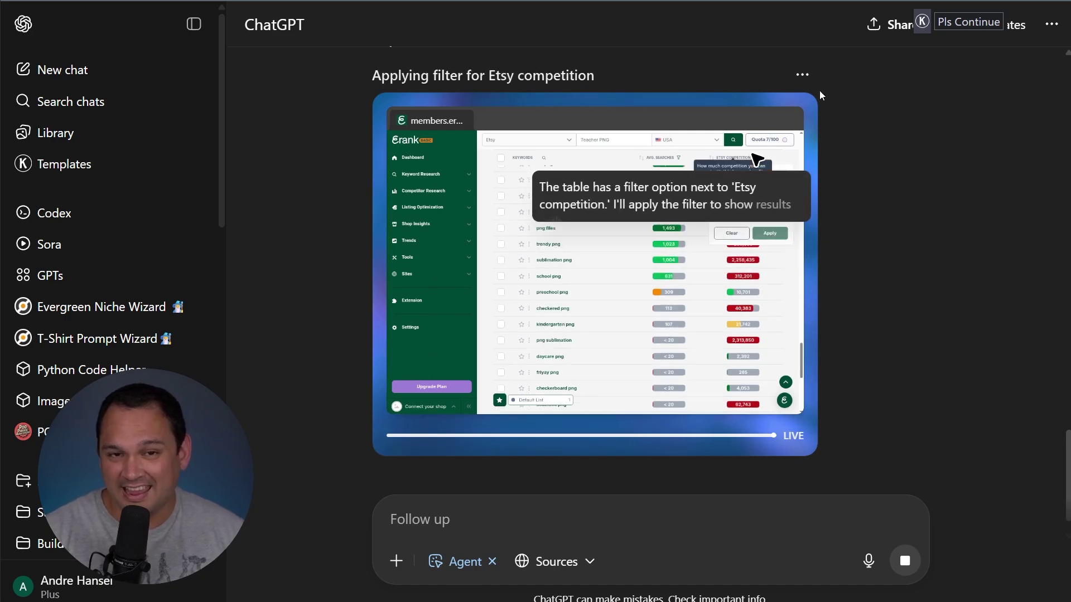
Open the running agent task's options menu, then close it again
click(801, 78)
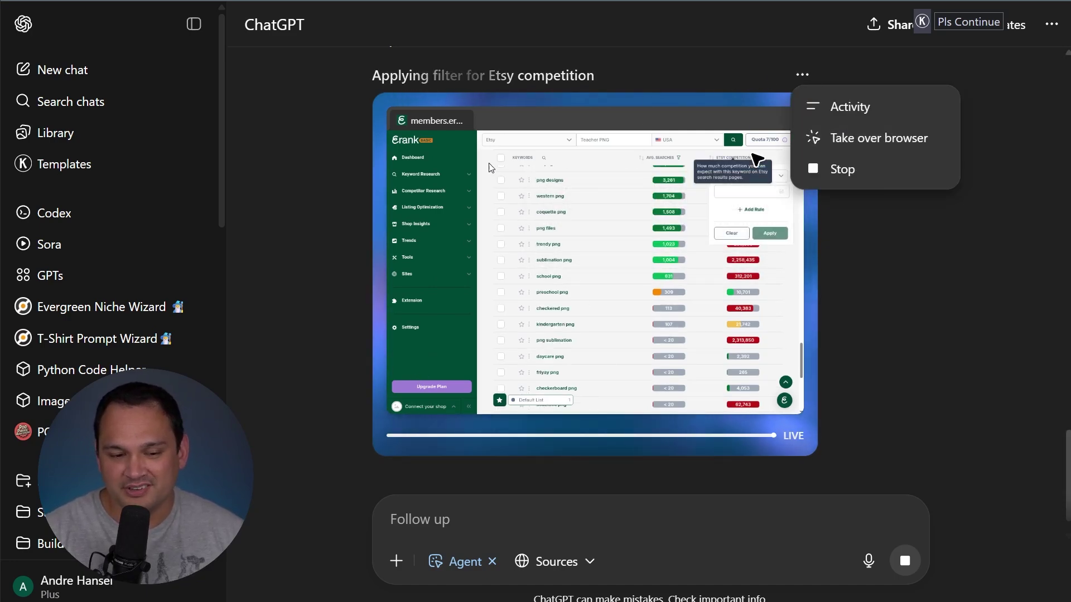
click(313, 246)
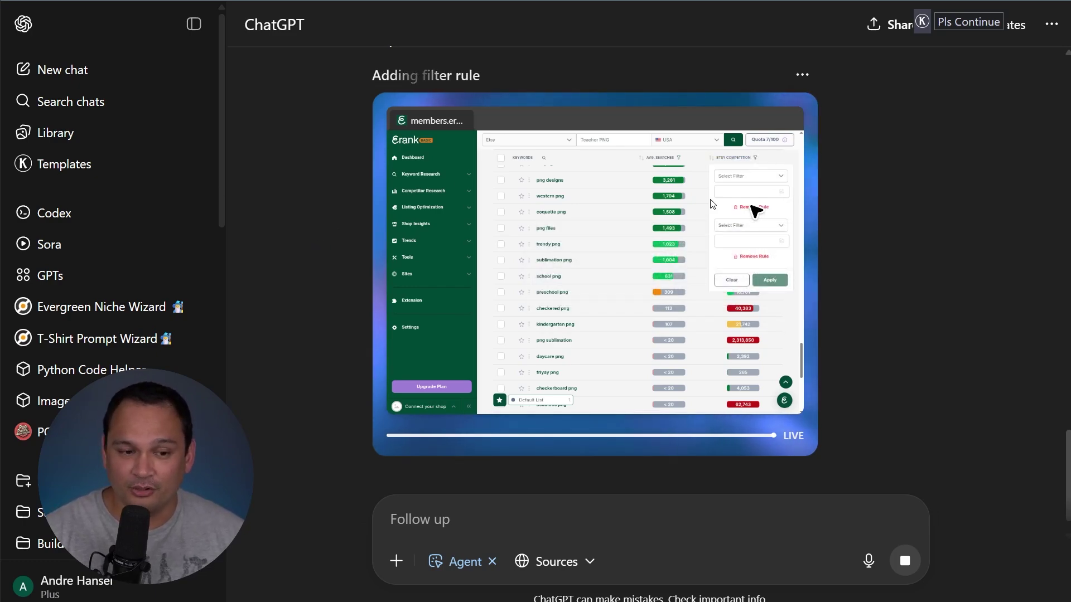
Review the 16 low-competition Sarcastic Shirt keywords down to the sarcastic_shirt_keywords.csv link
scroll(591, 223, up, 3)
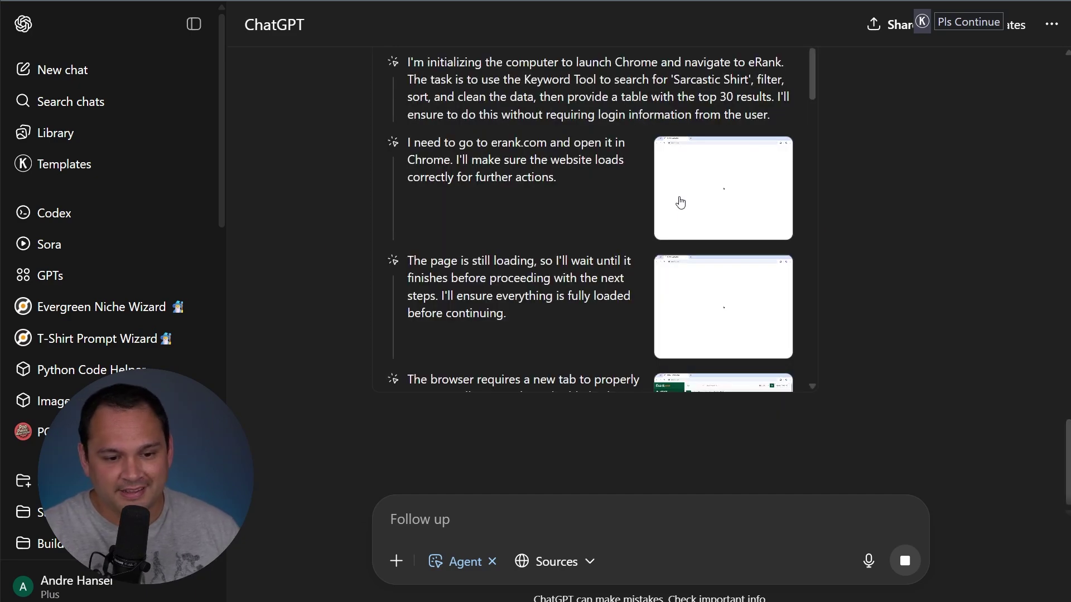
scroll(677, 203, down, 4)
scroll(744, 234, up, 10)
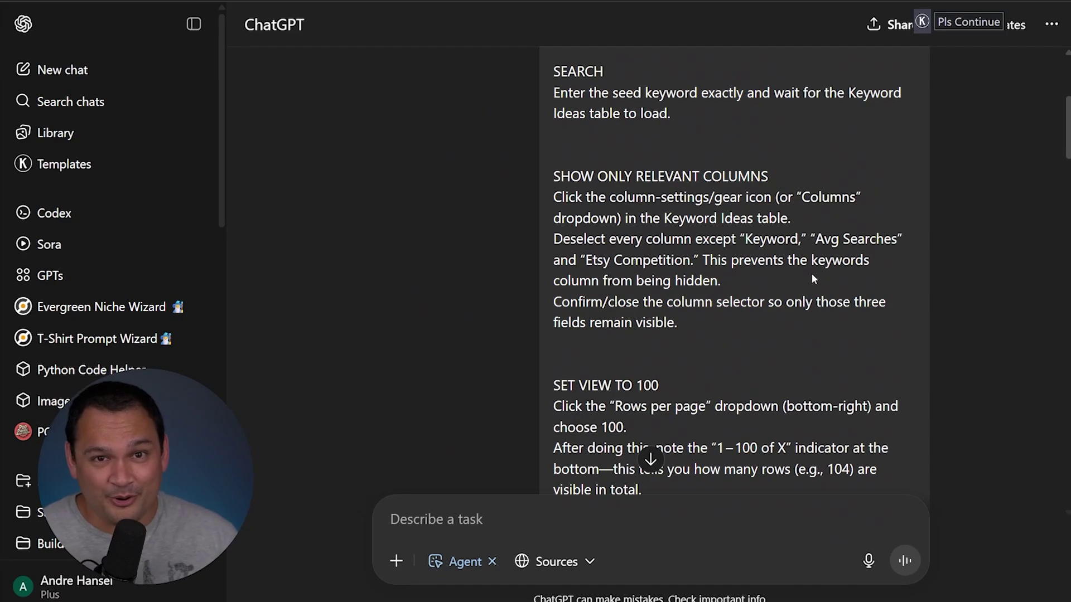
scroll(905, 278, down, 2)
scroll(905, 273, down, 12)
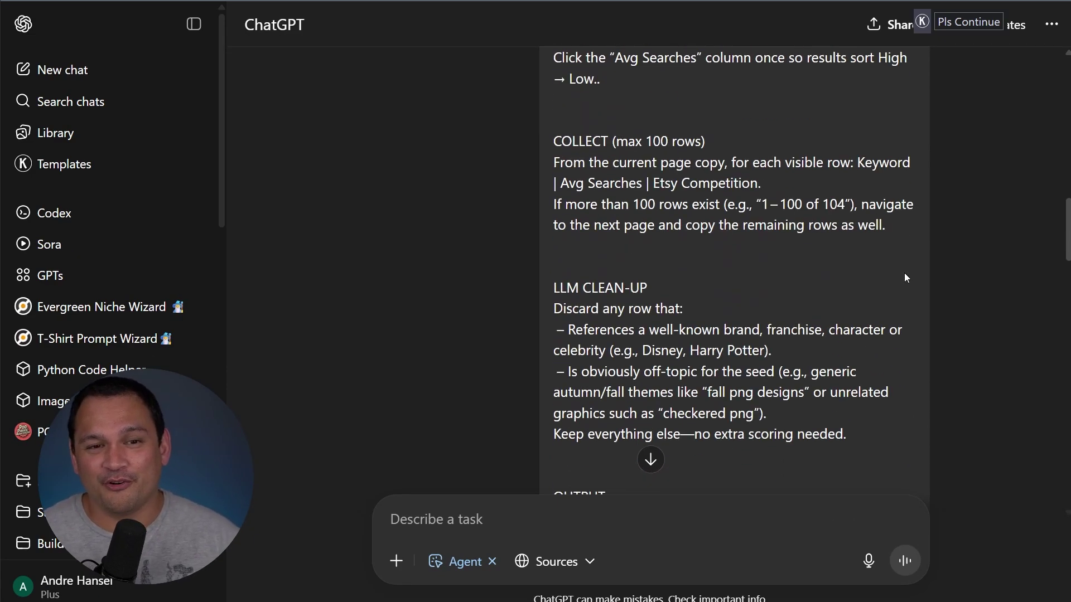
scroll(905, 273, down, 20)
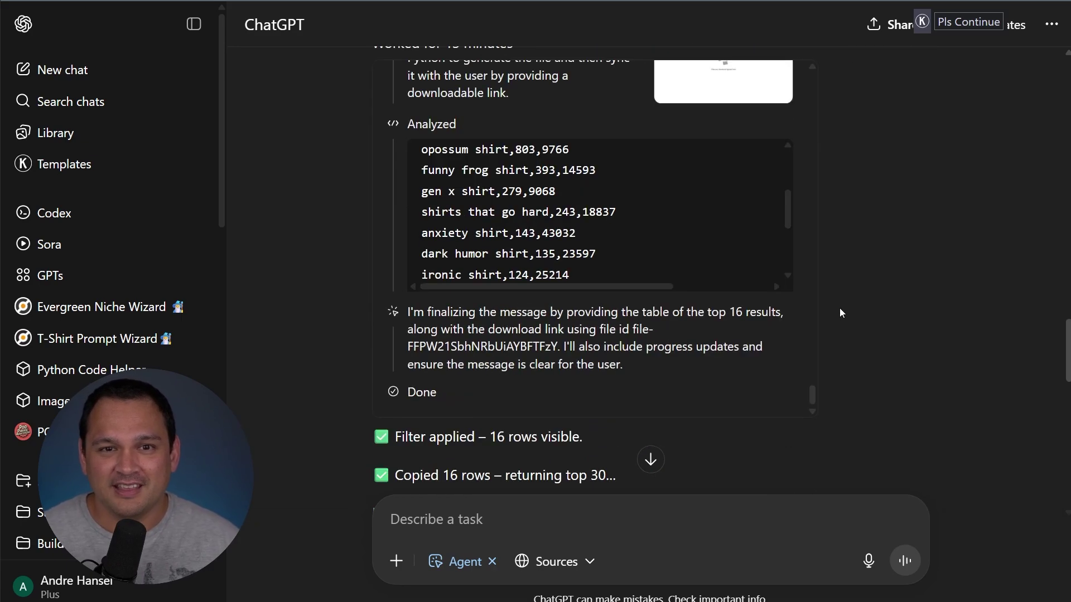
scroll(842, 312, up, 3)
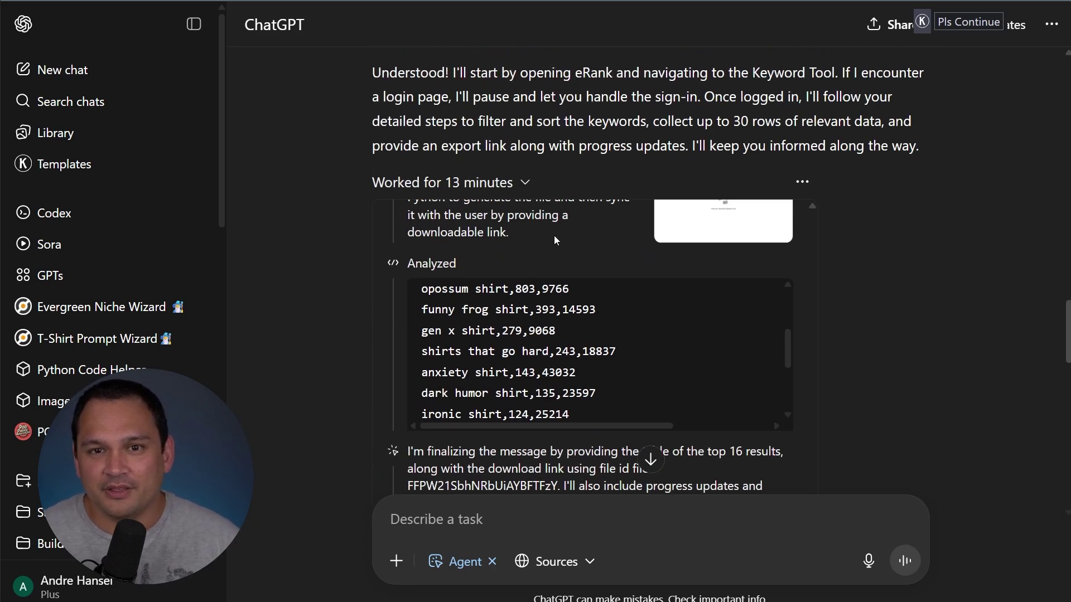
scroll(557, 238, up, 15)
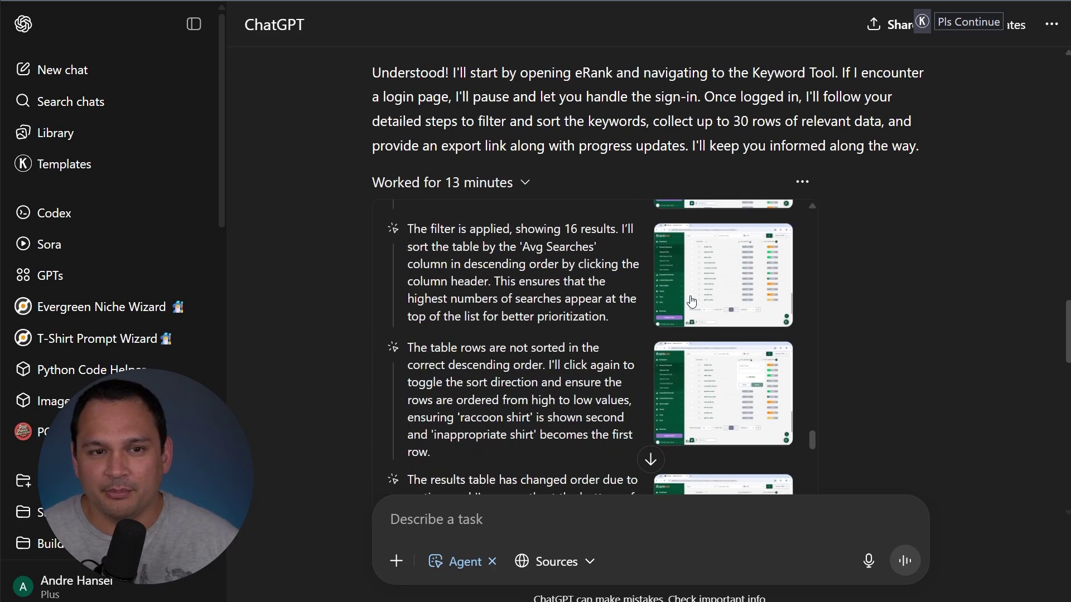
scroll(691, 302, up, 15)
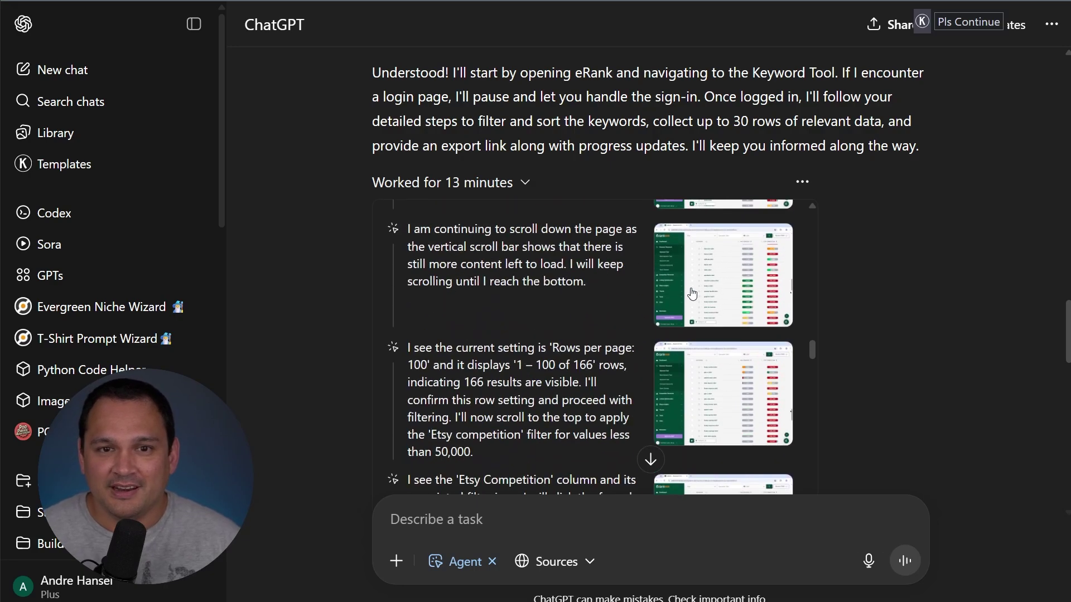
scroll(645, 279, down, 10)
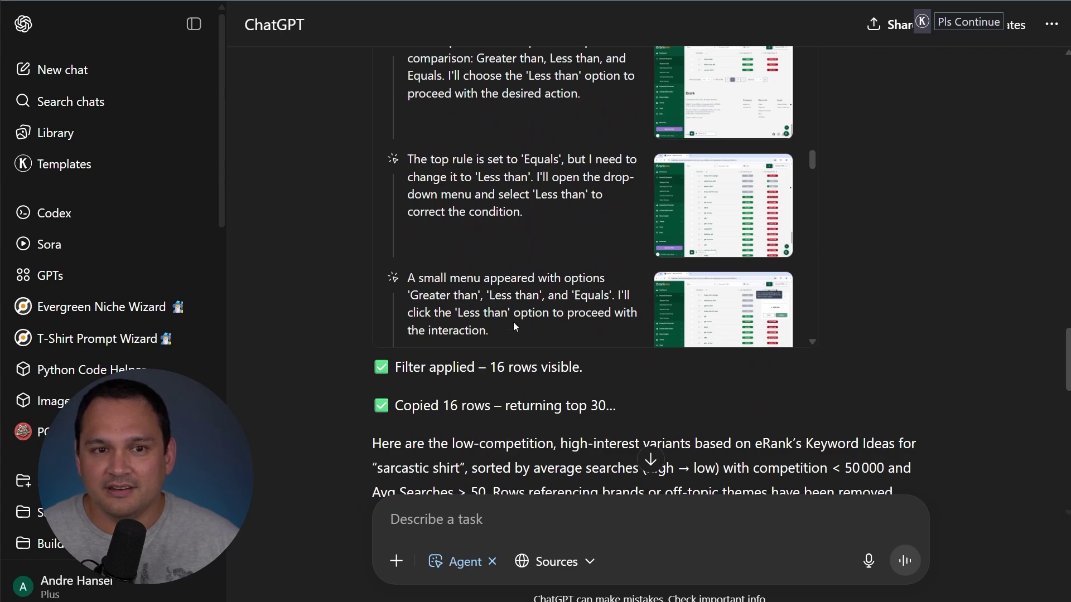
scroll(504, 406, down, 3)
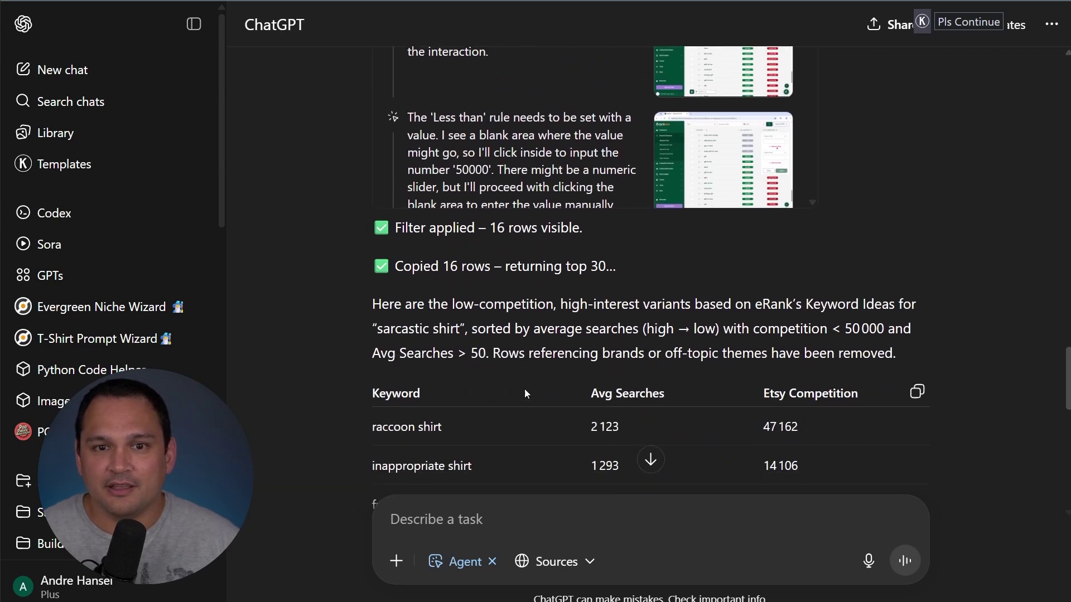
scroll(518, 325, down, 2)
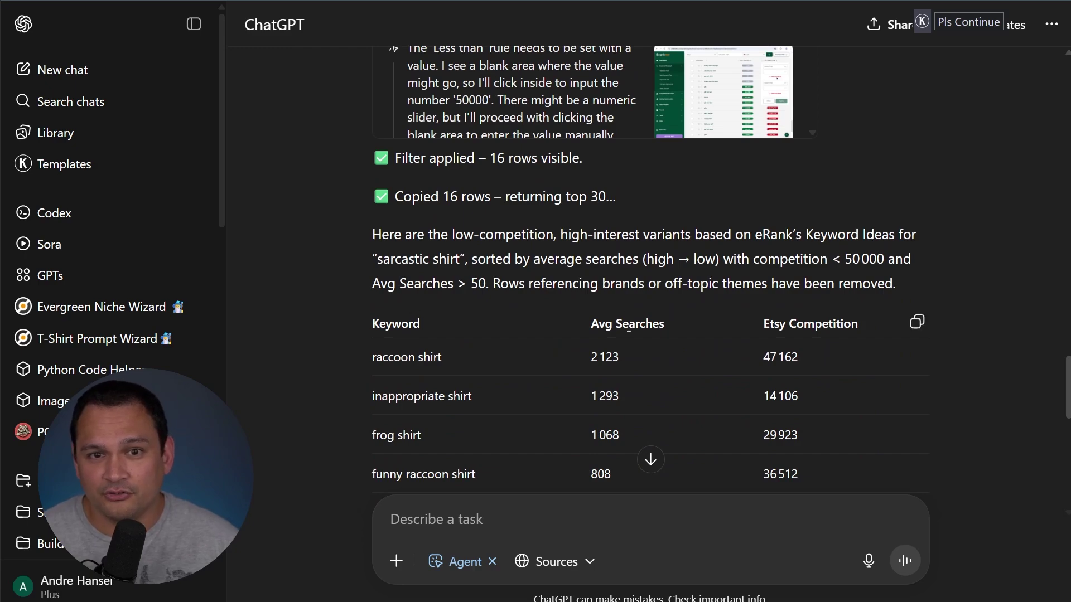
scroll(583, 308, down, 1)
scroll(581, 305, down, 15)
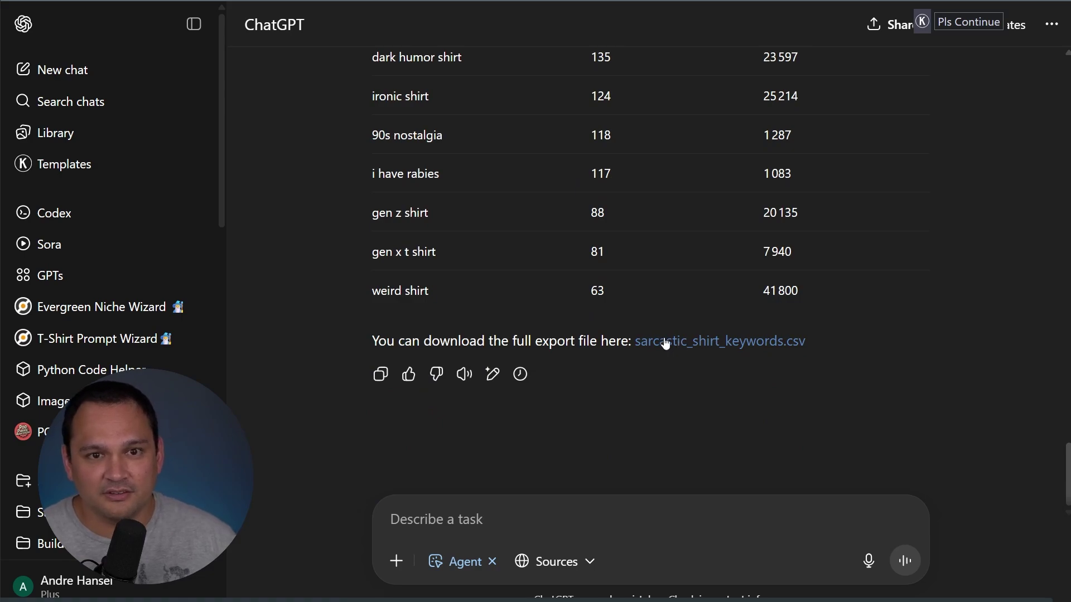
Check the Sarcastic Shirt table header and top rows, e.g. raccoon shirt at 2,123 searches, 47,162 competition
scroll(496, 322, up, 12)
scroll(495, 323, up, 2)
scroll(490, 329, down, 3)
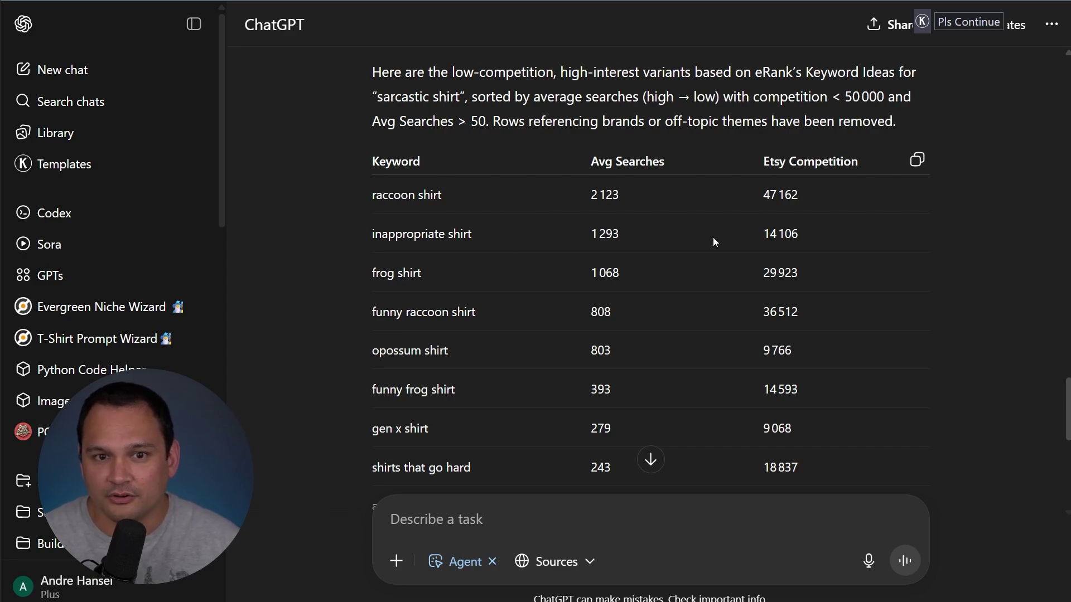
scroll(666, 413, down, 3)
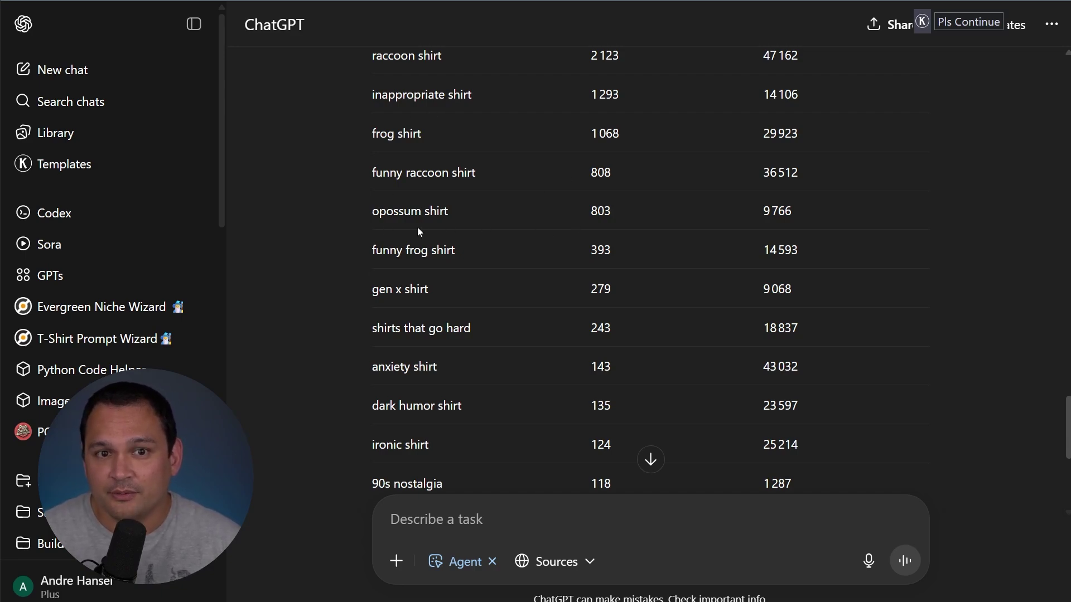
scroll(490, 262, down, 1)
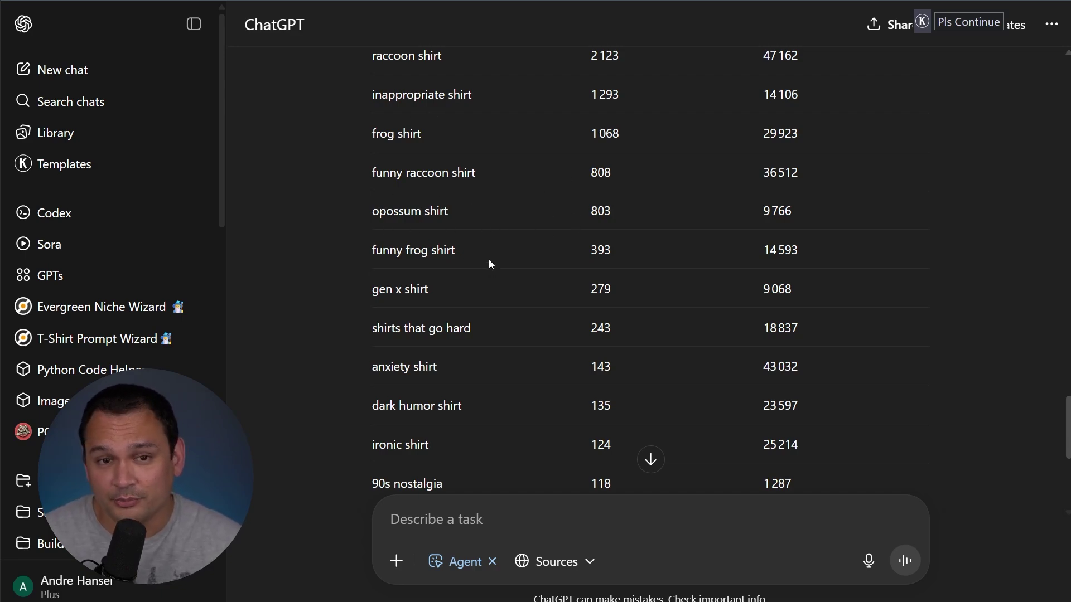
scroll(513, 259, up, 2)
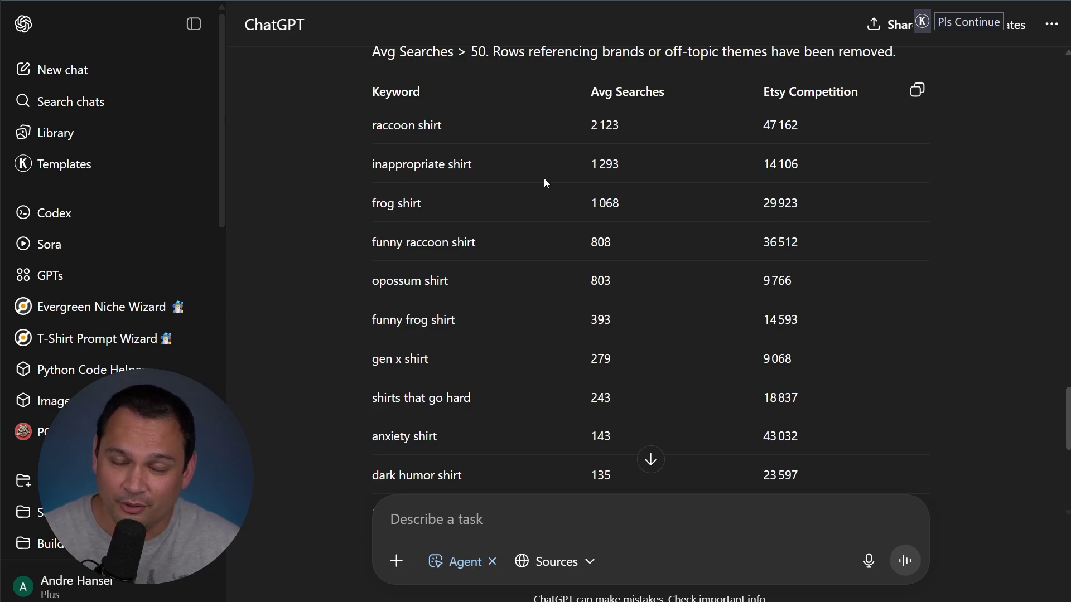
Look through the Teacher PNG keyword table, led by christmas teacher png with 389 searches, 19,950 competition
scroll(544, 178, up, 10)
scroll(654, 319, down, 6)
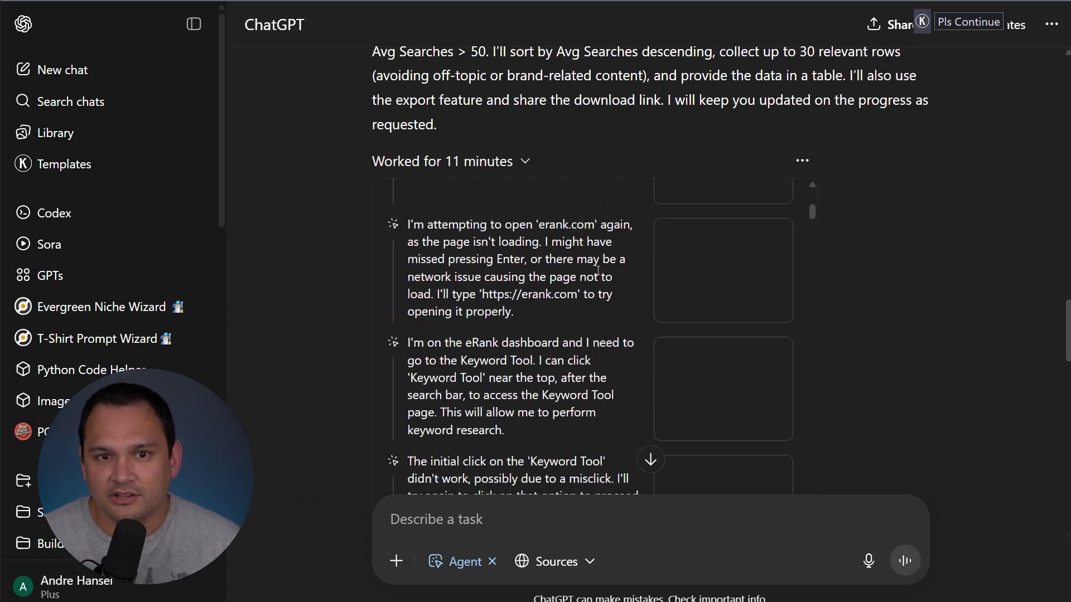
scroll(792, 232, down, 5)
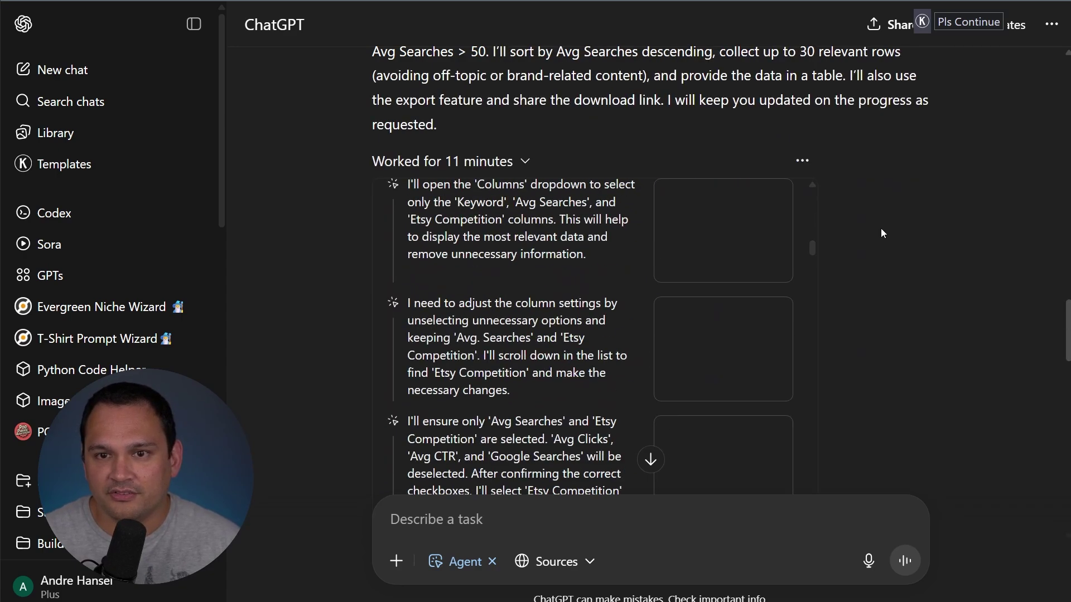
scroll(881, 229, down, 5)
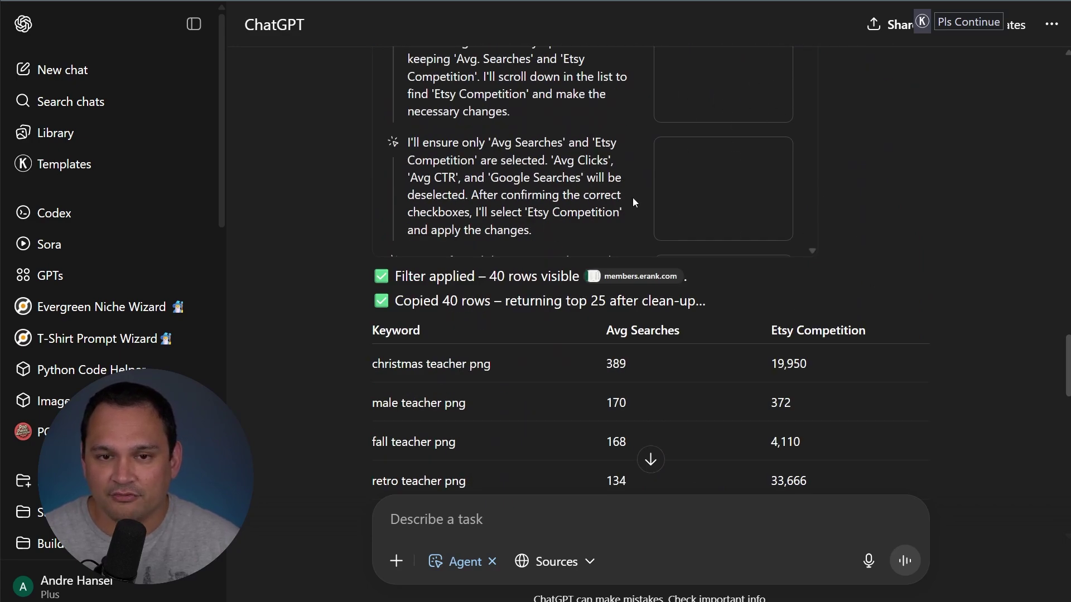
scroll(564, 184, down, 3)
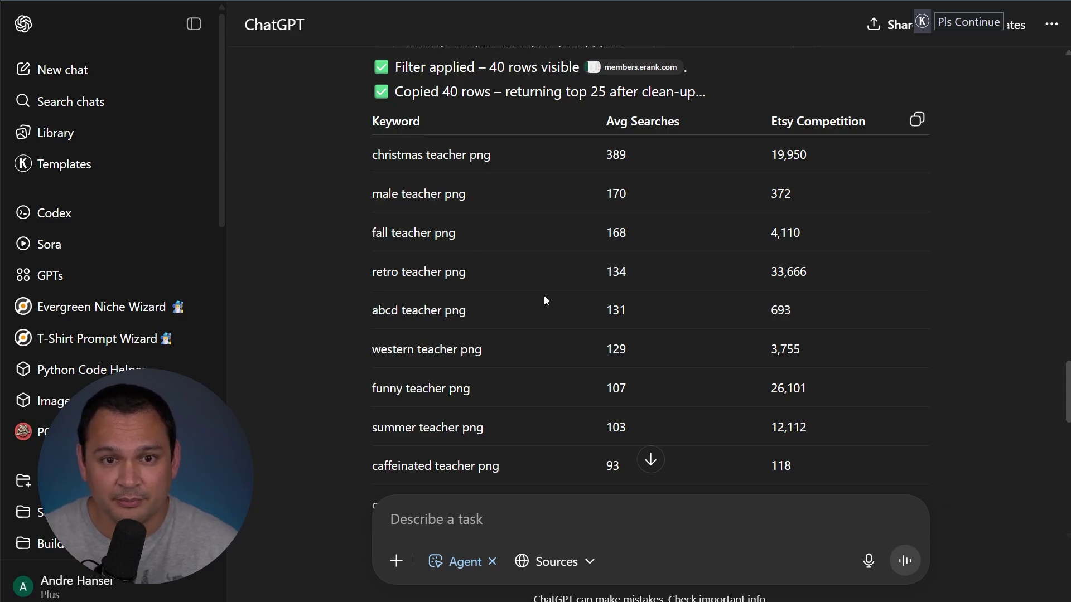
scroll(545, 300, down, 3)
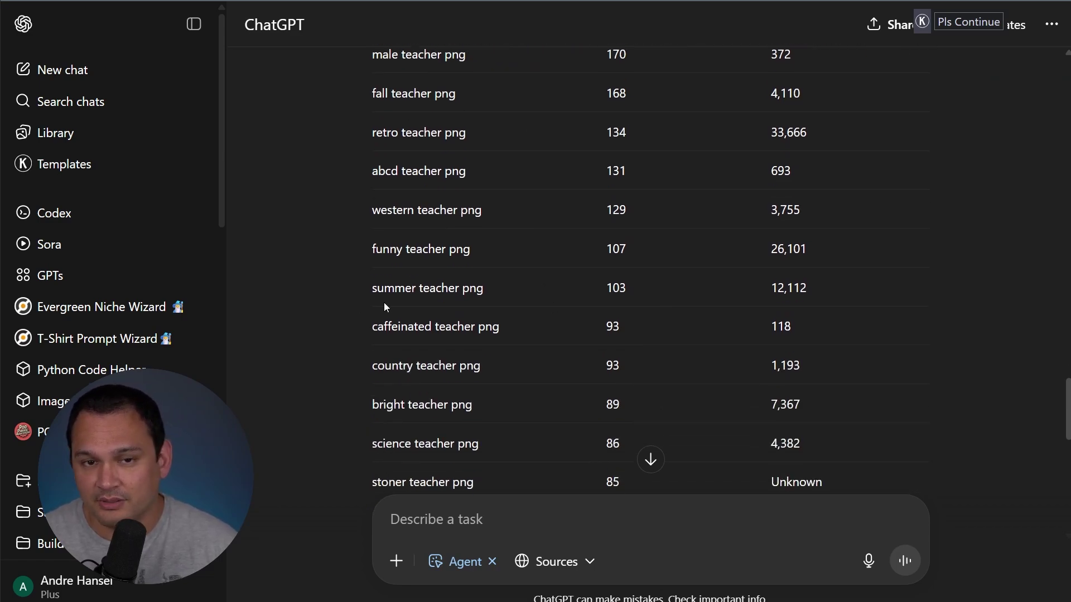
scroll(577, 302, down, 1)
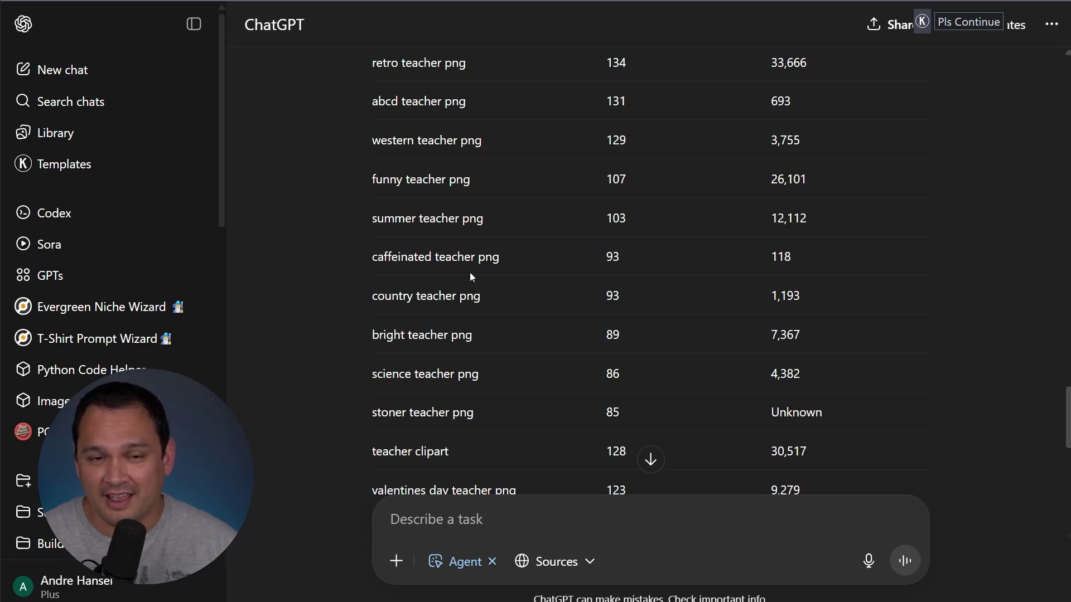
scroll(567, 254, up, 2)
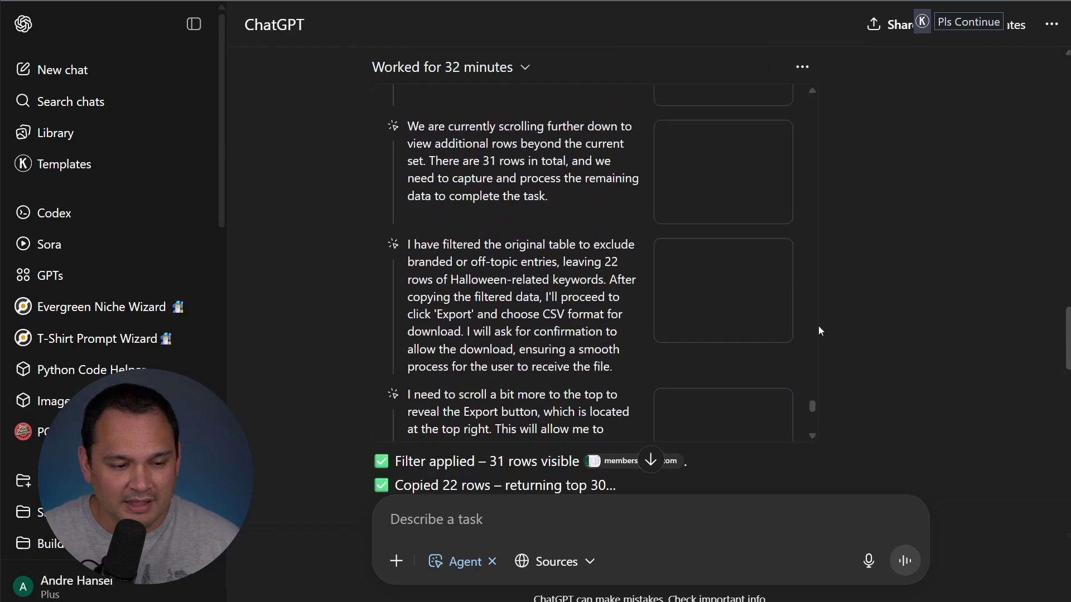
Go through the Halloween PNG keyword table past bestseller png to the 31-row Exported CSV section
scroll(837, 329, down, 10)
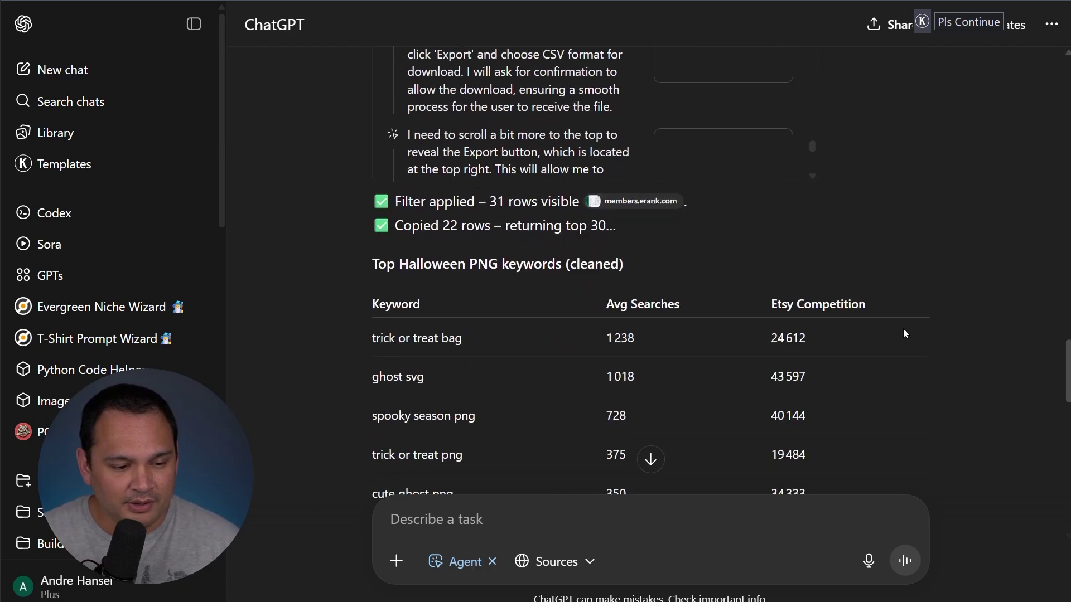
scroll(888, 336, up, 4)
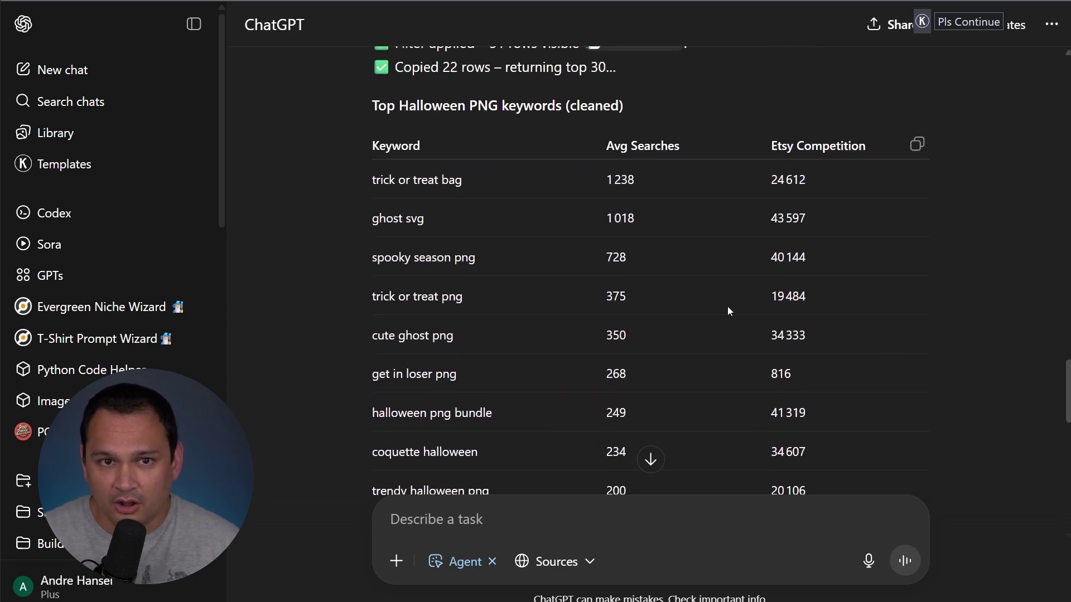
scroll(352, 267, down, 1)
scroll(494, 201, down, 2)
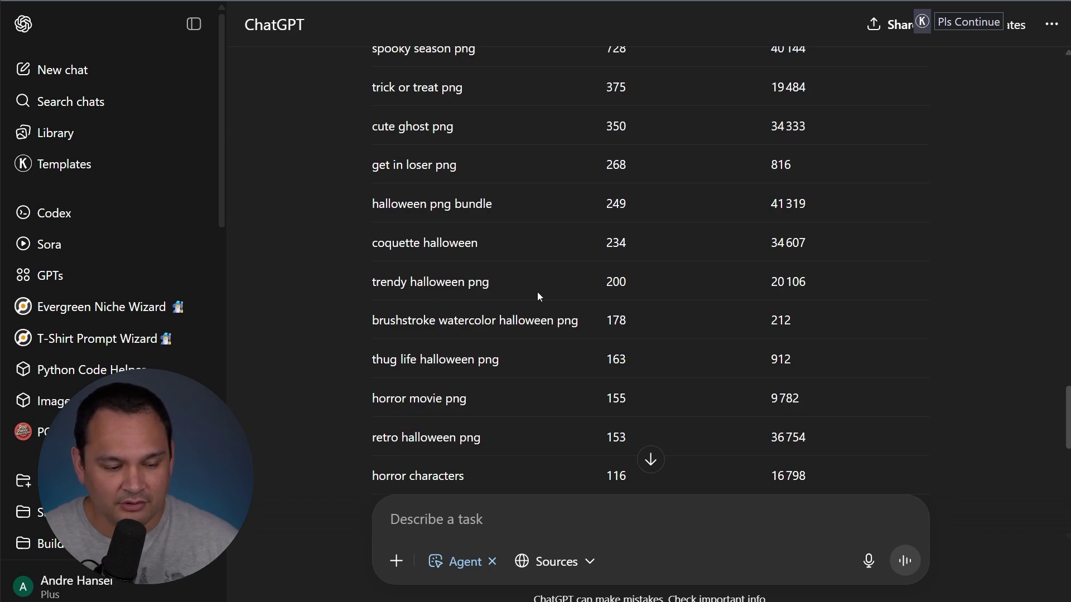
scroll(471, 356, up, 3)
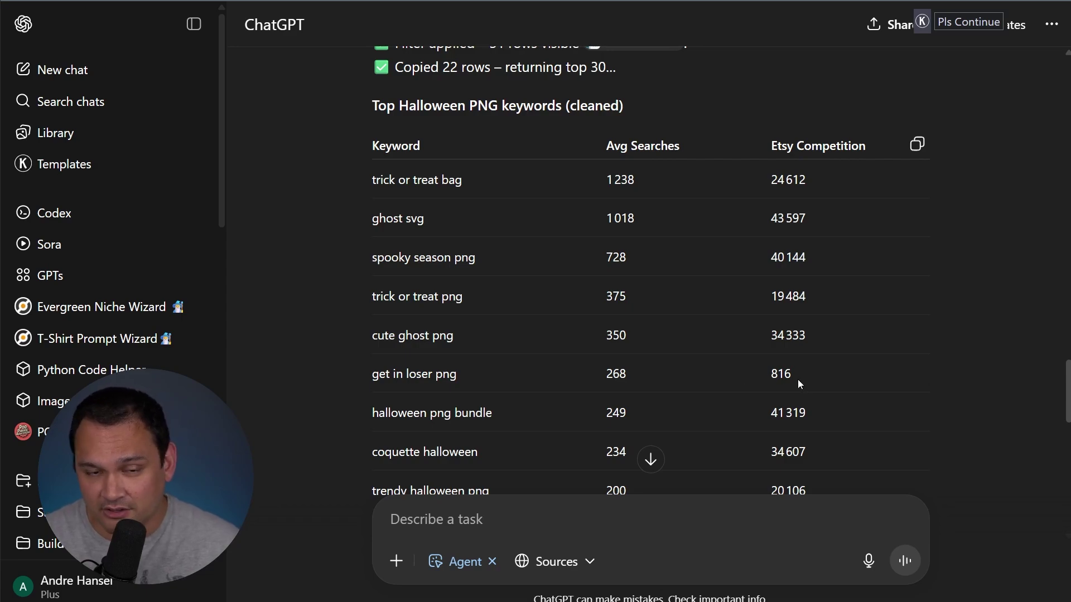
scroll(460, 331, down, 3)
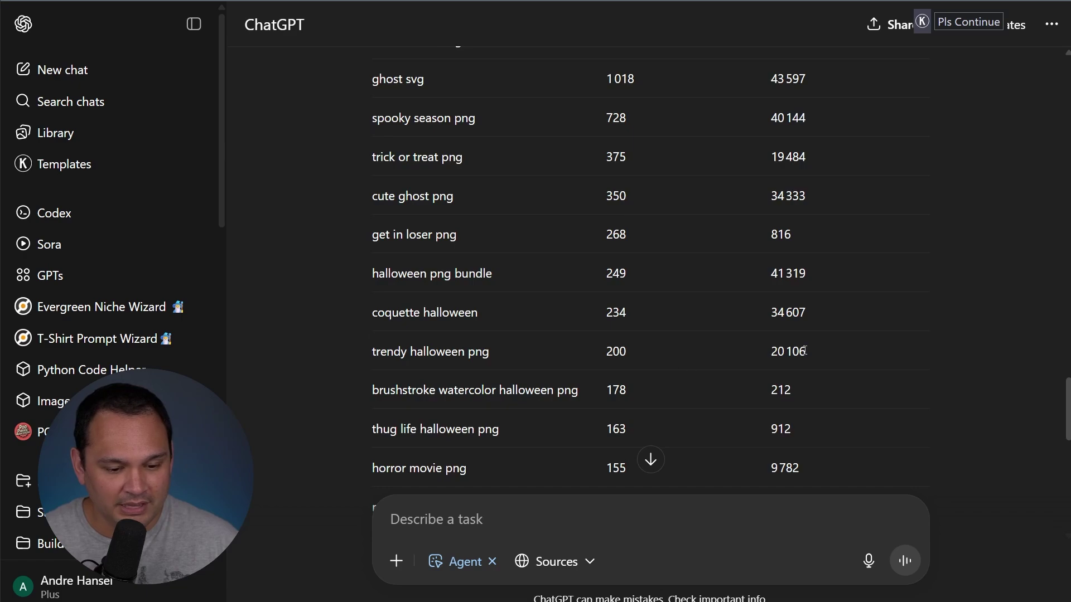
scroll(376, 323, down, 1)
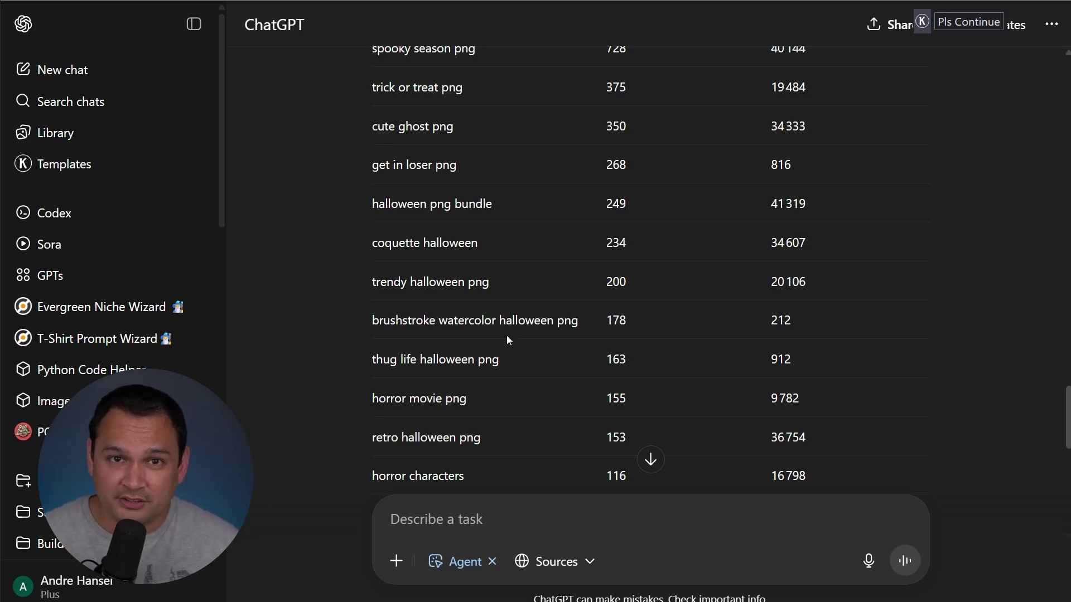
scroll(482, 222, down, 6)
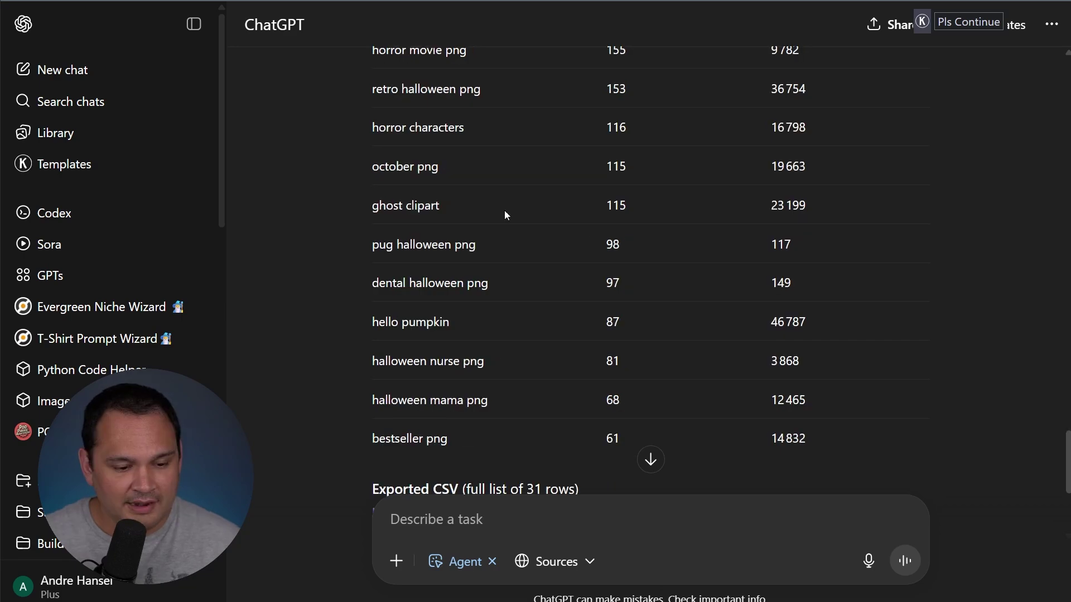